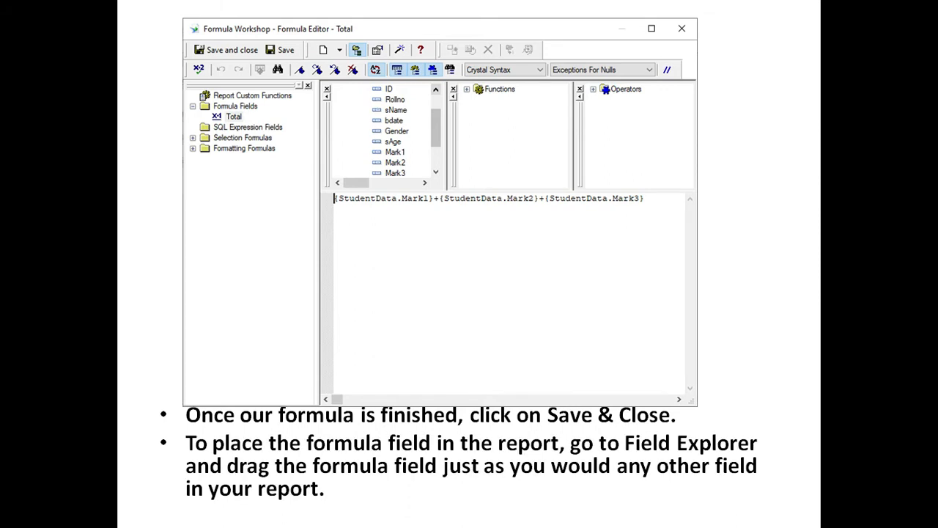
pyautogui.click(338, 202)
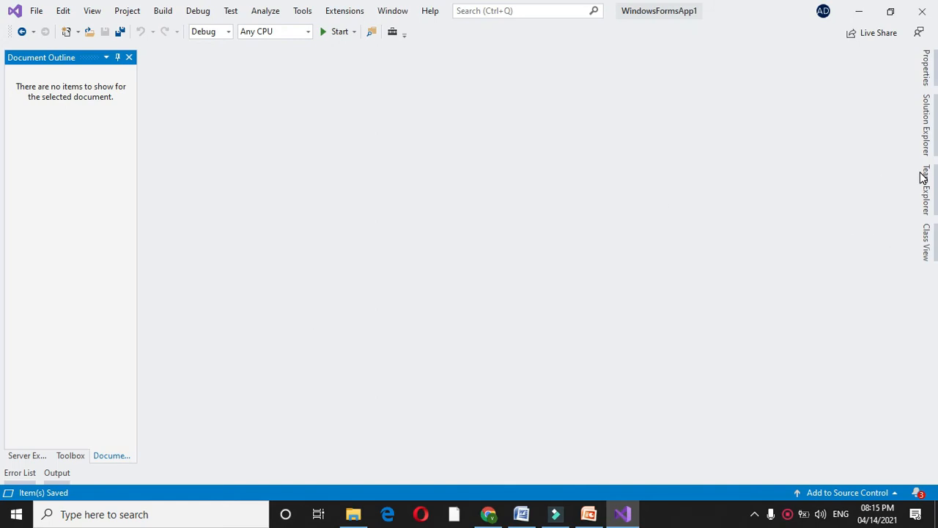
# Open the StudentData.rpt report from the project's Report folder
pyautogui.click(927, 134)
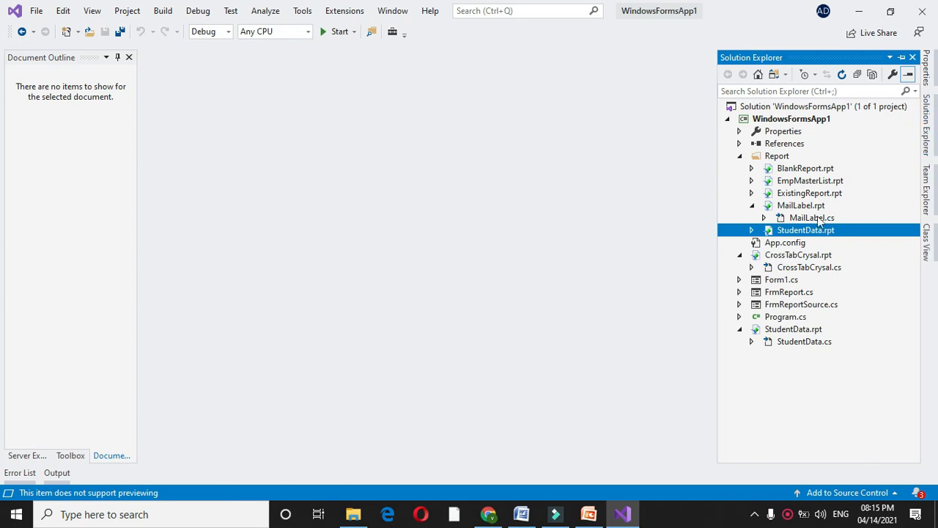
pyautogui.rightClick(803, 233)
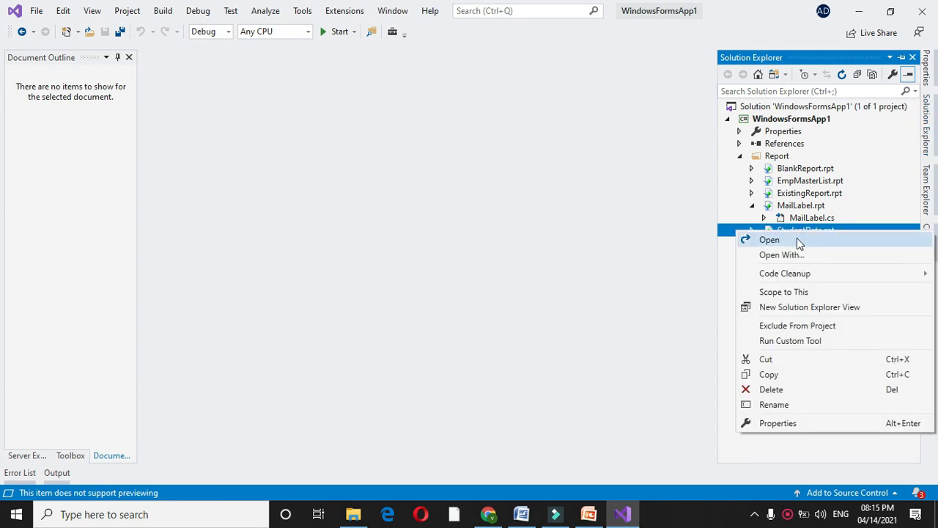
pyautogui.click(801, 240)
# Duplicate the Mark -3 heading into the empty last column of the Page Header and change its text to Total
pyautogui.click(541, 167)
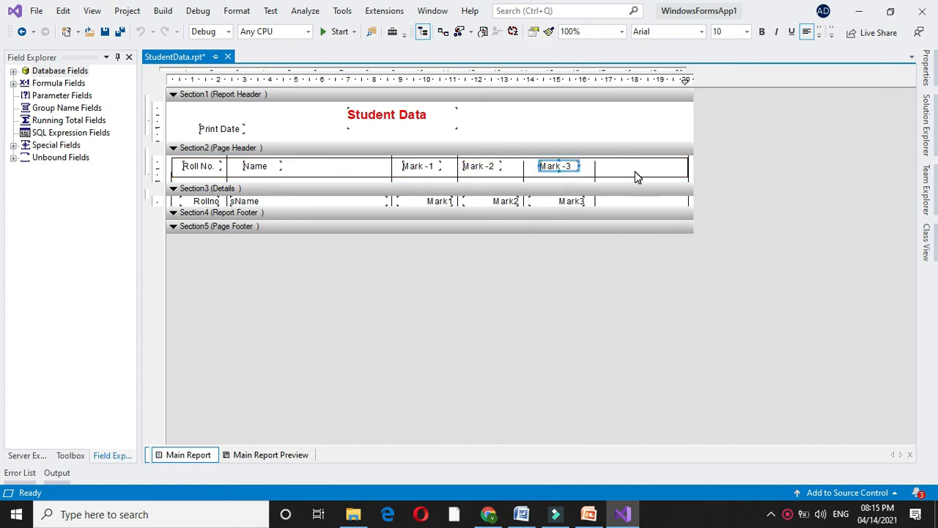
pyautogui.click(548, 165)
pyautogui.hotkey('ctrl', 'v')
pyautogui.click(621, 162)
pyautogui.hotkey('shift', 'Right')
pyautogui.hotkey('shift', 'End')
pyautogui.write('Total')
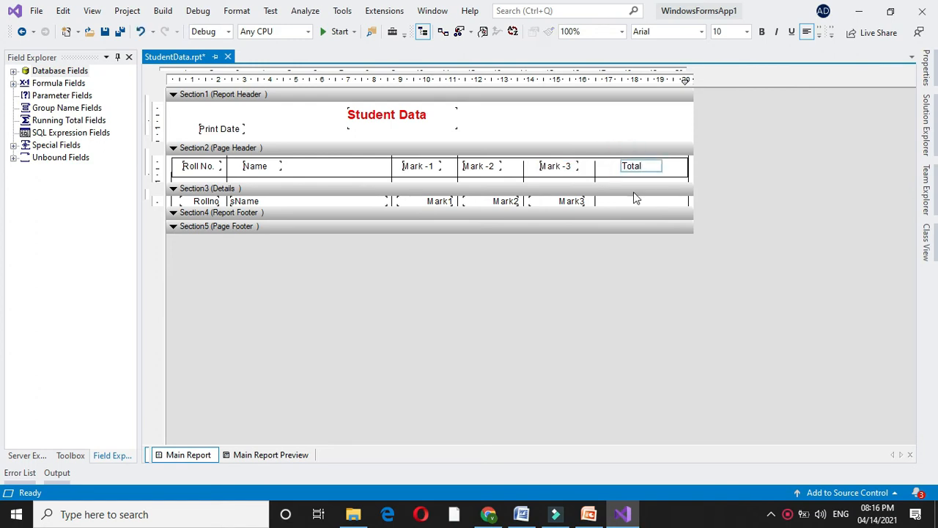
pyautogui.click(646, 201)
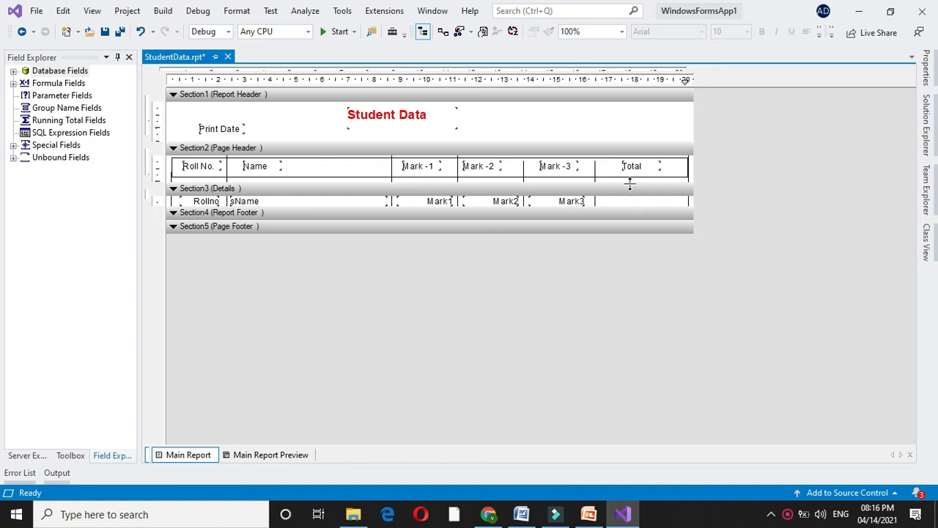
# Create a new formula field named Total
pyautogui.click(64, 83)
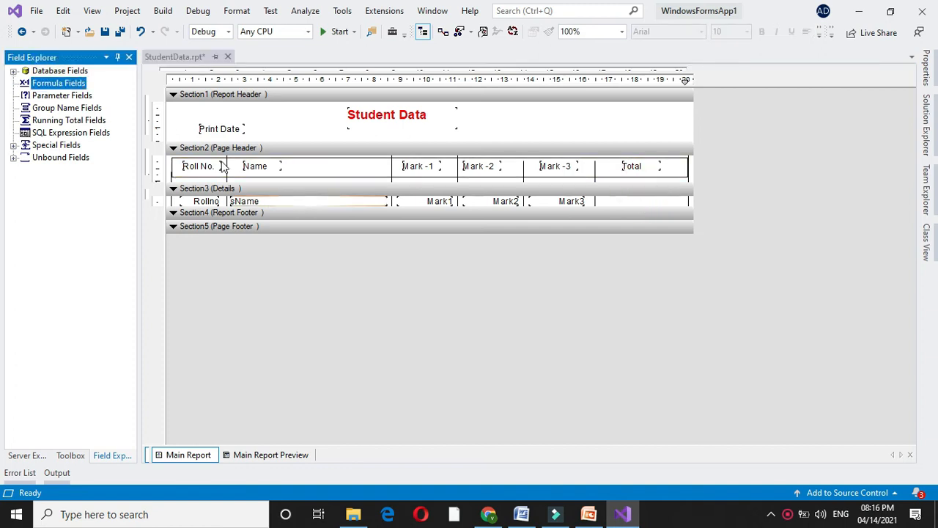
pyautogui.rightClick(73, 85)
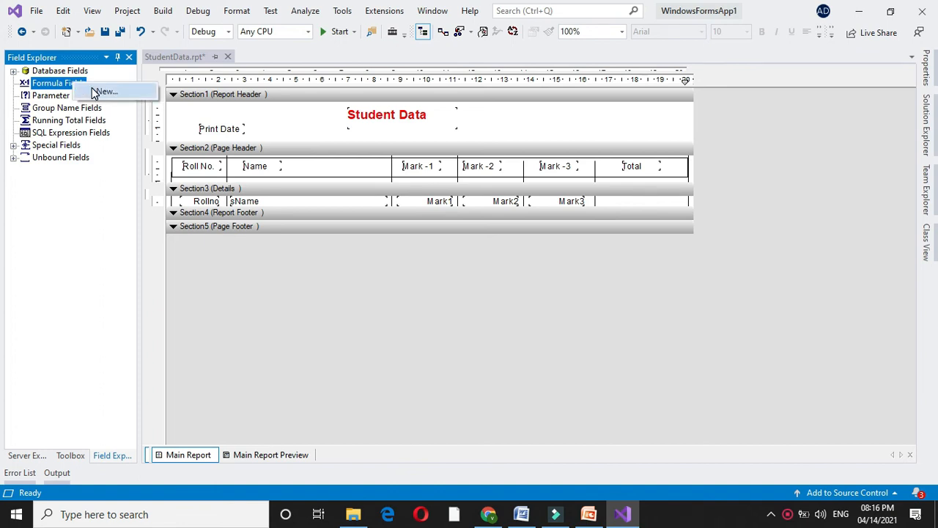
pyautogui.click(94, 91)
pyautogui.write('Total')
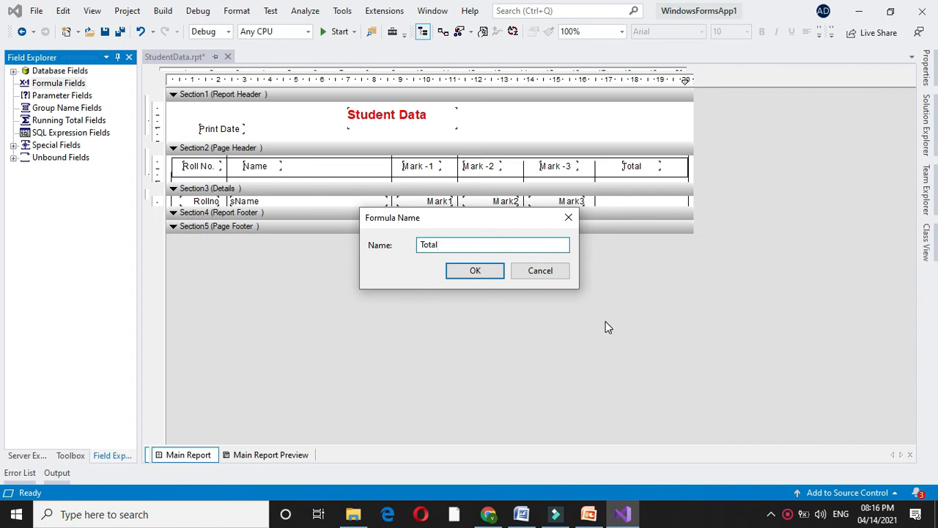
pyautogui.click(475, 271)
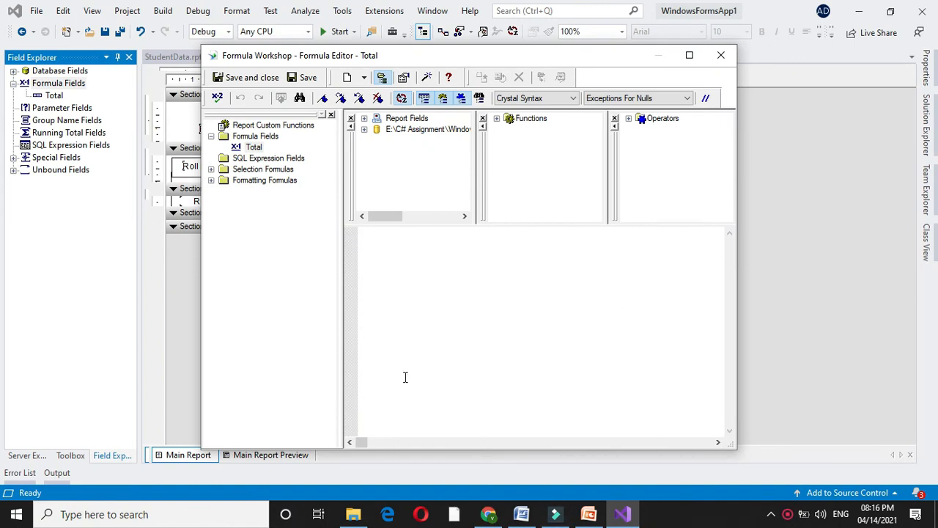
# Define the Total formula as {StudentData.Mark1}+{StudentData.Mark2}+{StudentData.Mark3}, then save and close it
pyautogui.click(364, 130)
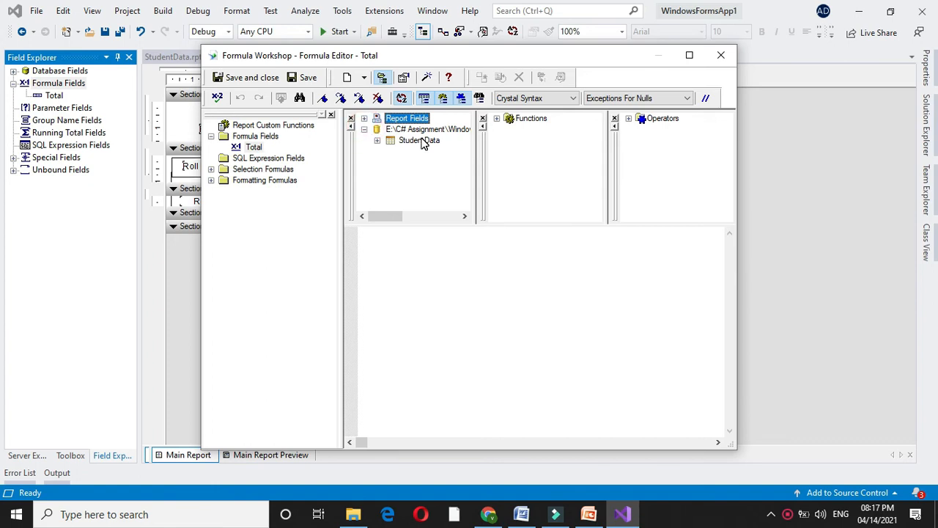
pyautogui.click(376, 141)
pyautogui.click(463, 206)
pyautogui.click(463, 205)
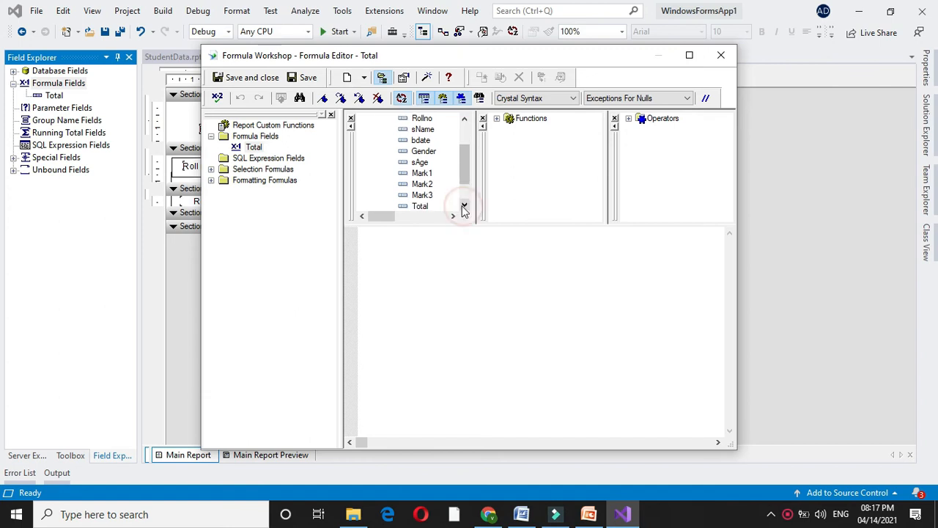
pyautogui.doubleClick(428, 176)
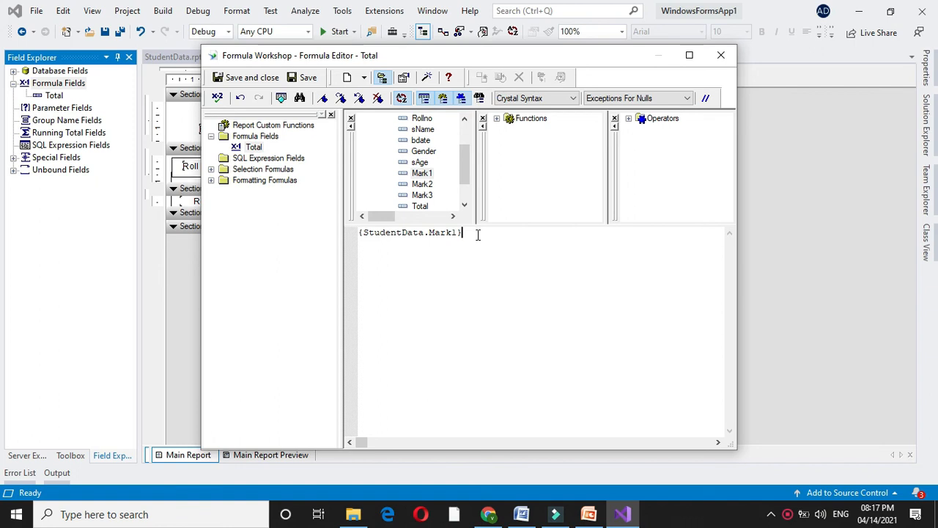
pyautogui.doubleClick(423, 184)
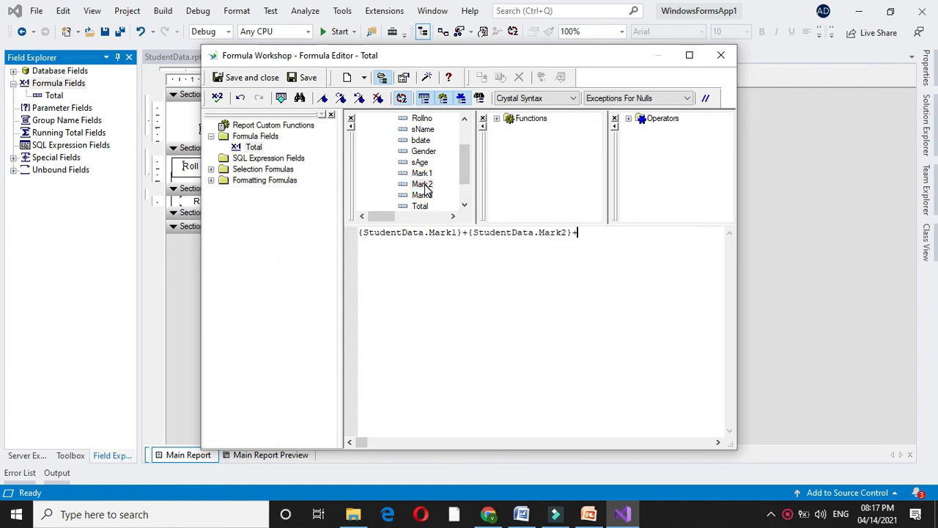
pyautogui.doubleClick(422, 195)
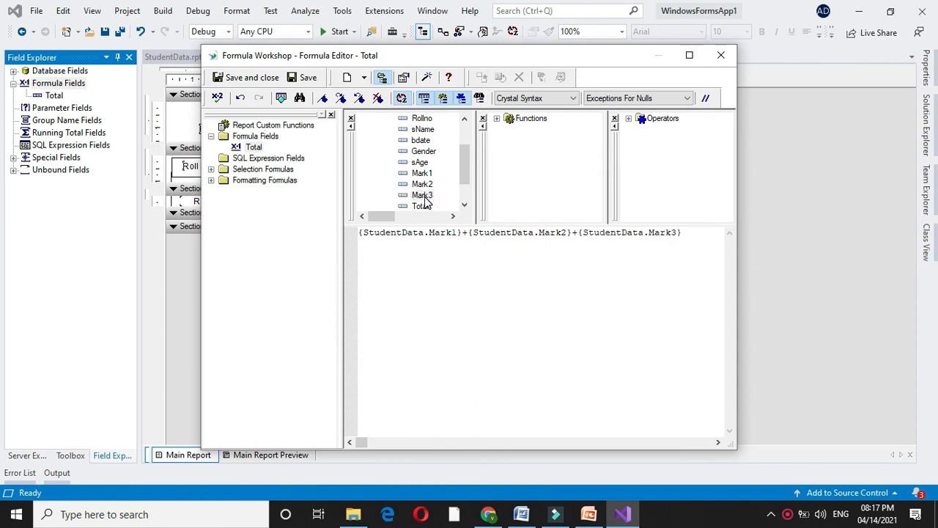
pyautogui.hotkey('alt', 'c')
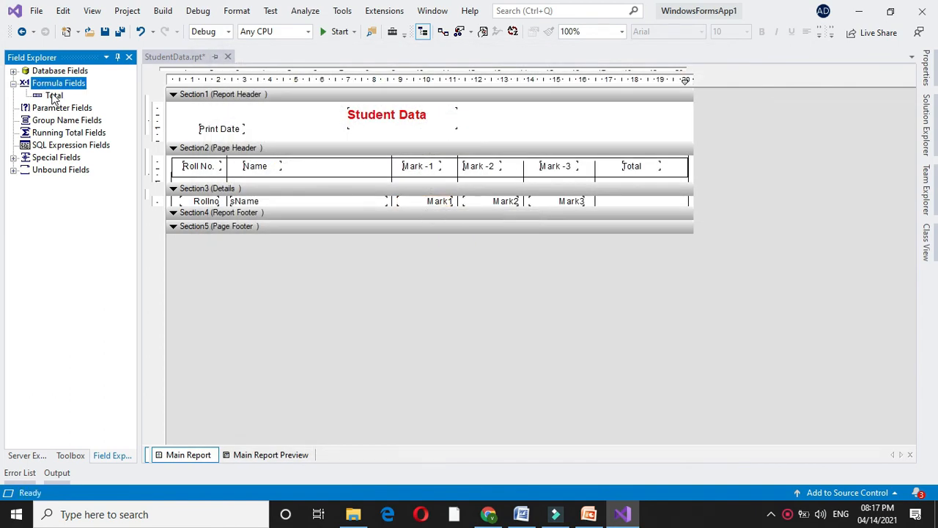
# Place the Total formula field under the Total heading in the Details section without its duplicate heading, and preview the report
pyautogui.moveTo(53, 98); pyautogui.dragTo(622, 201)
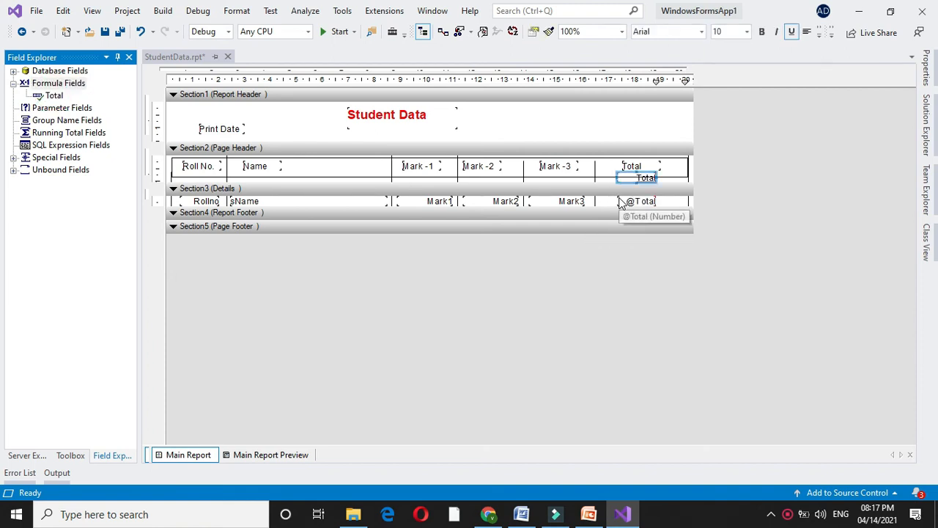
pyautogui.click(632, 176)
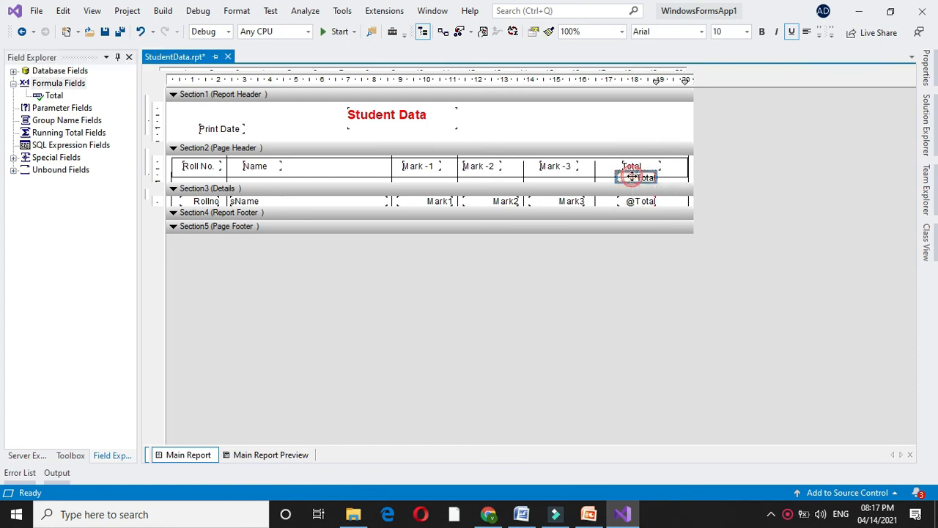
pyautogui.press('Delete')
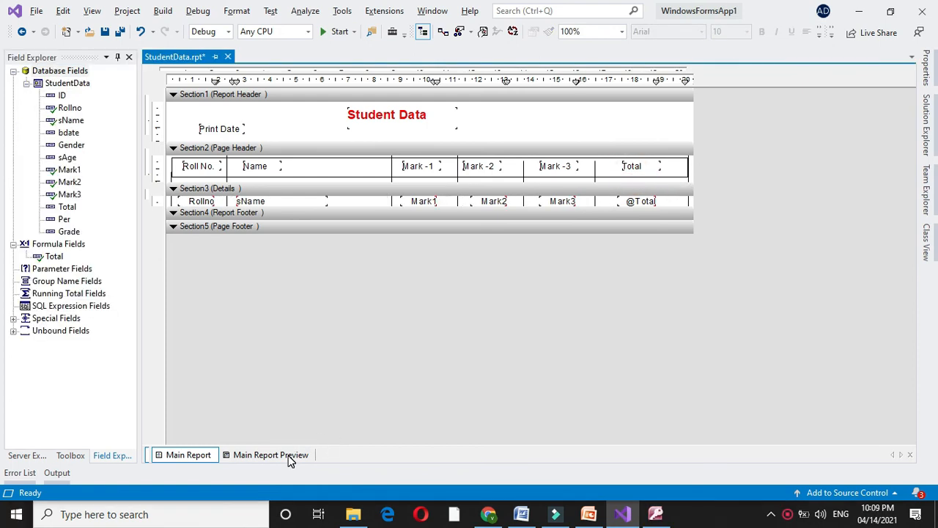
pyautogui.click(288, 454)
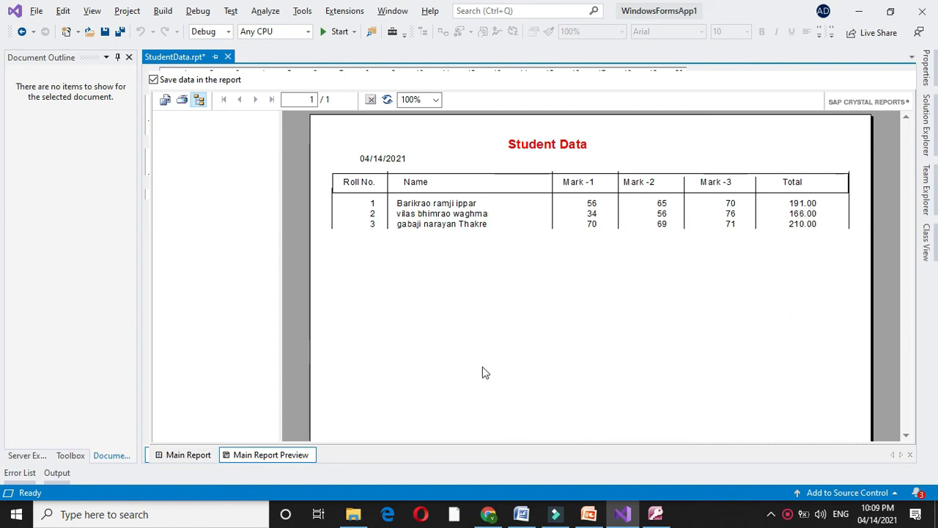
pyautogui.click(188, 455)
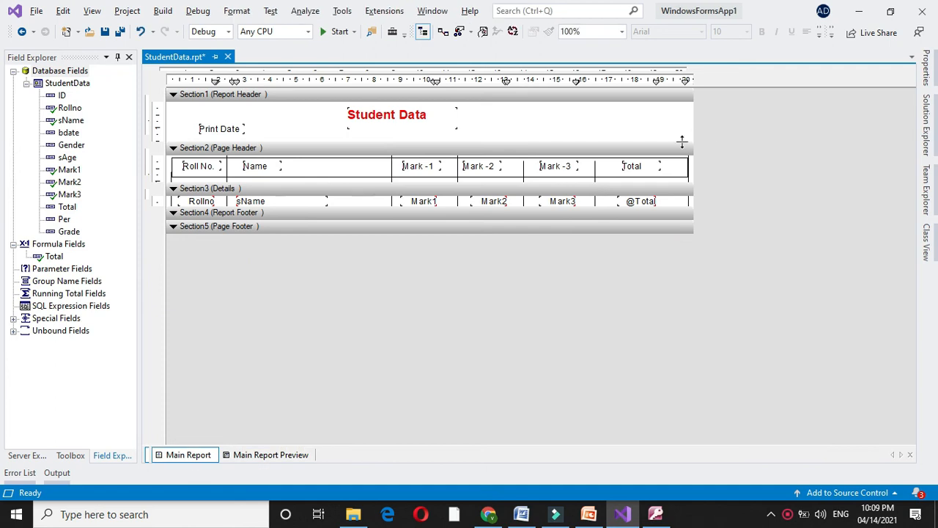
pyautogui.click(643, 205)
pyautogui.rightClick(643, 205)
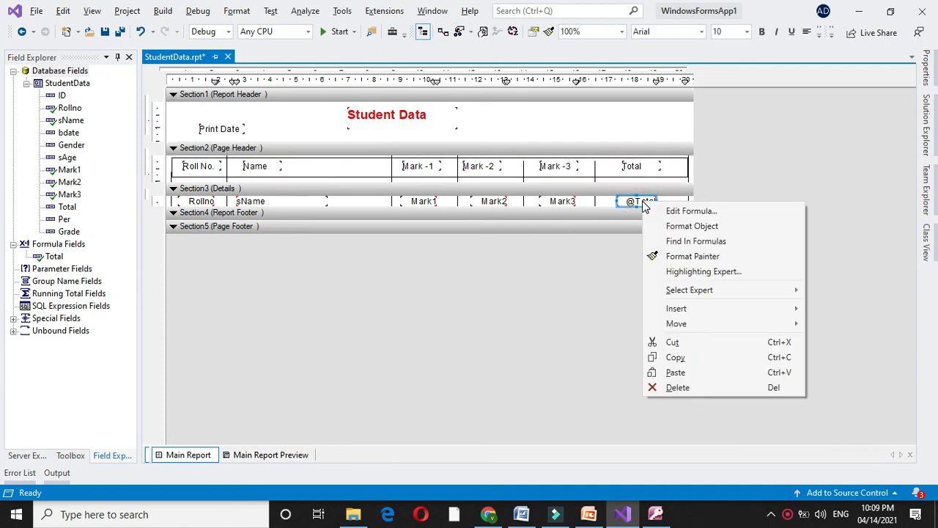
pyautogui.click(679, 226)
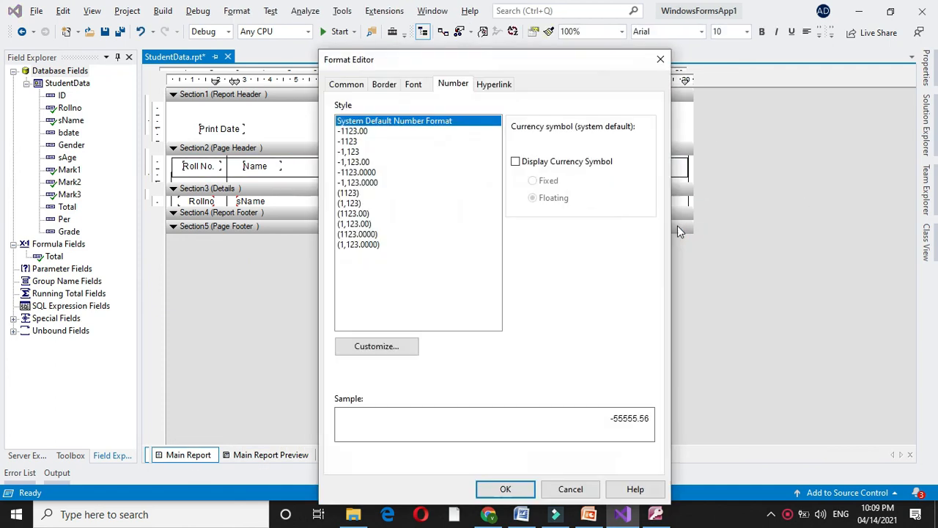
pyautogui.click(396, 346)
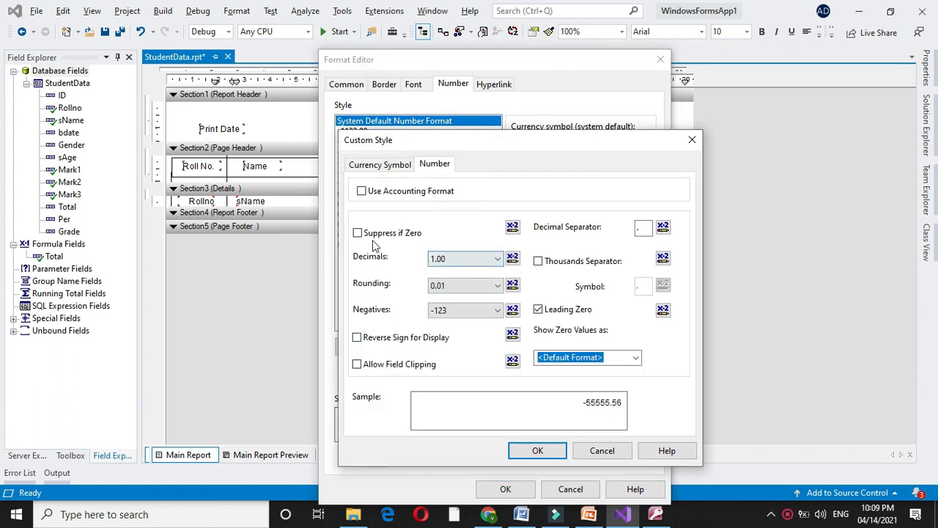
pyautogui.click(465, 257)
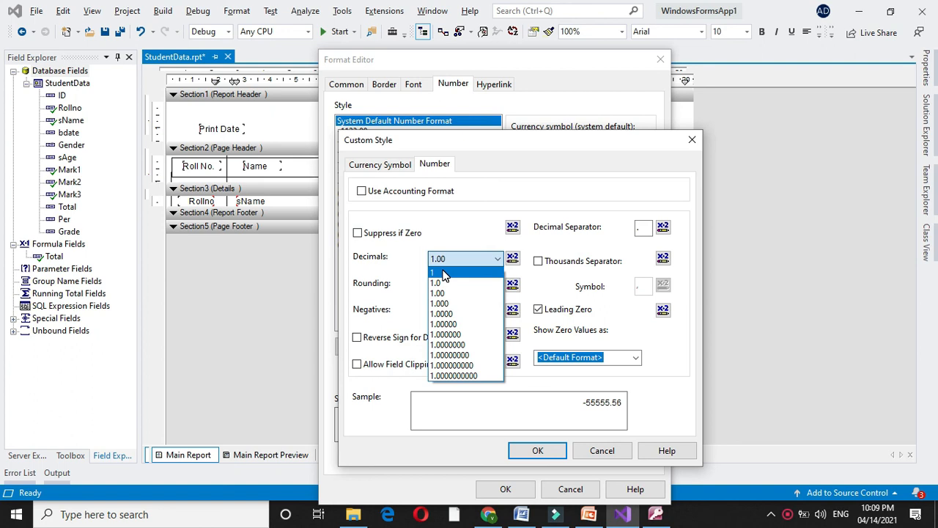
pyautogui.click(444, 272)
pyautogui.click(357, 233)
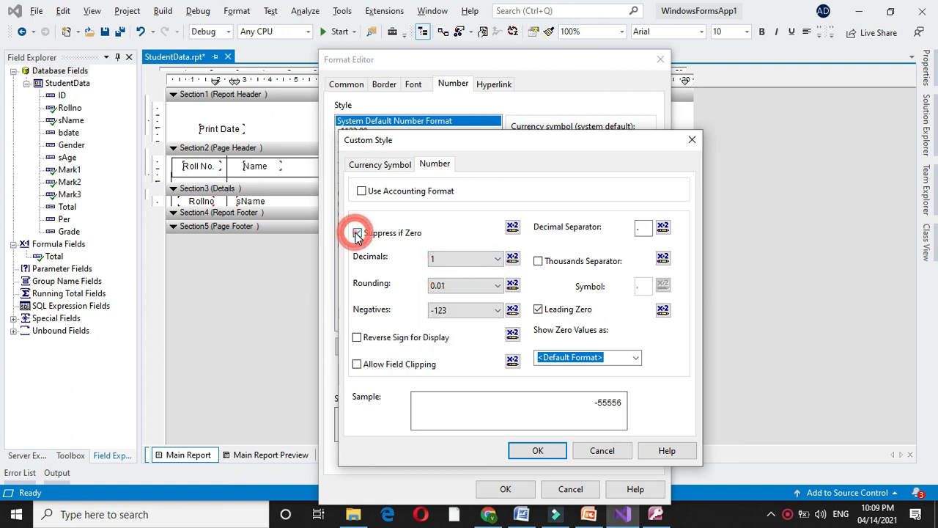
pyautogui.click(543, 452)
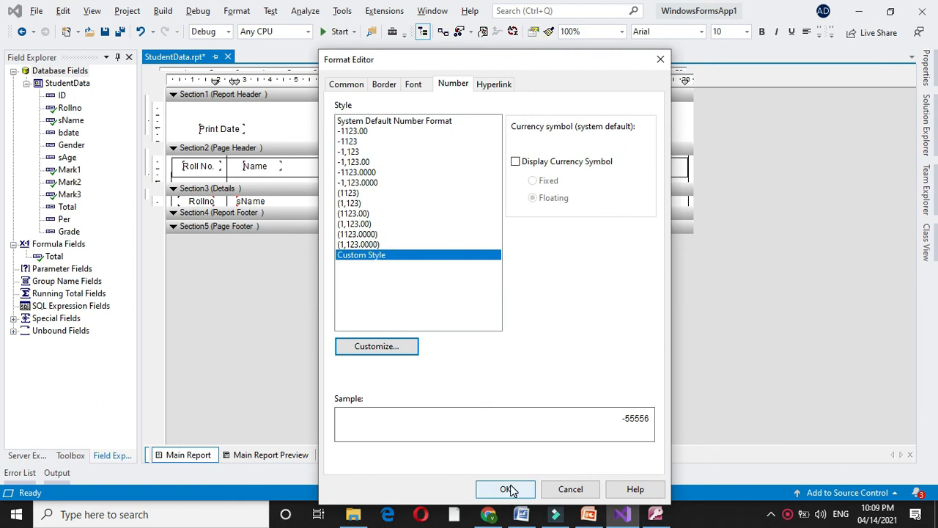
pyautogui.click(508, 488)
pyautogui.click(242, 456)
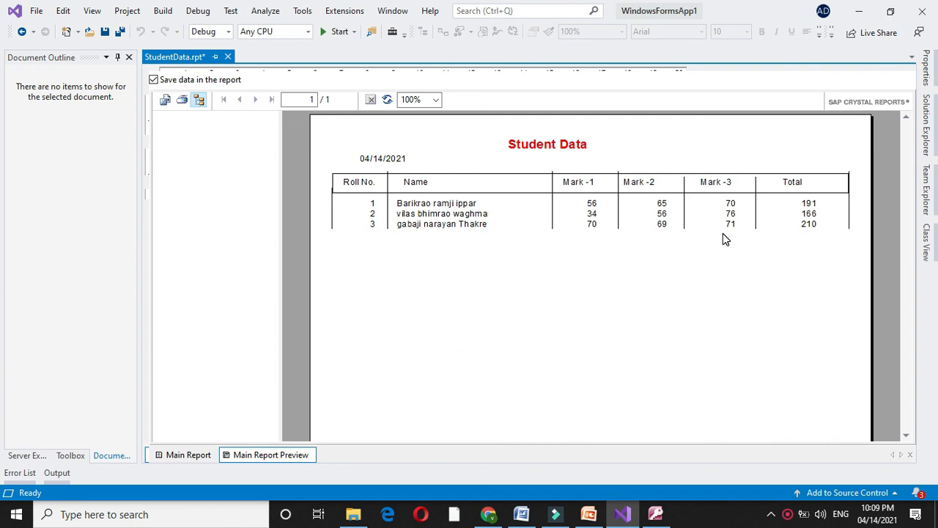
# Enlarge the Report Footer section, draw a horizontal line across the table's full width at its upper edge, and preview the report
pyautogui.click(187, 455)
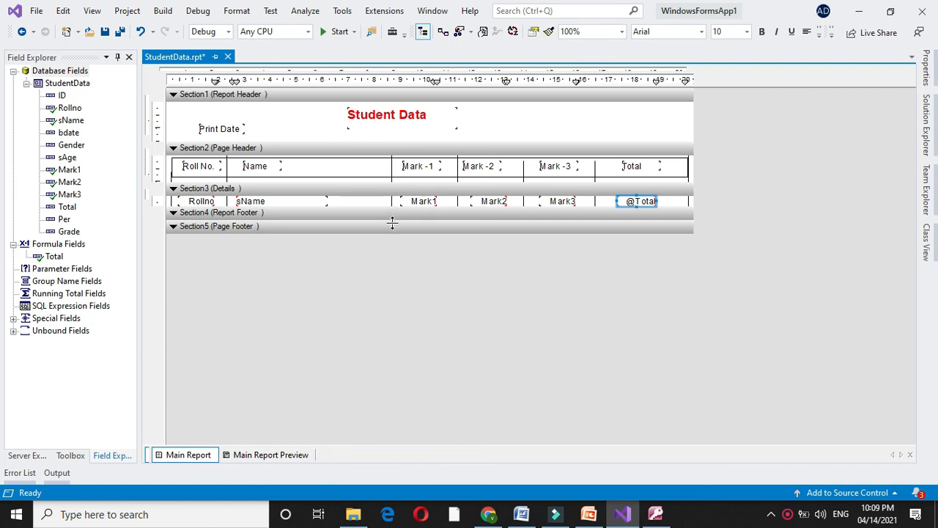
pyautogui.moveTo(392, 222); pyautogui.dragTo(392, 235)
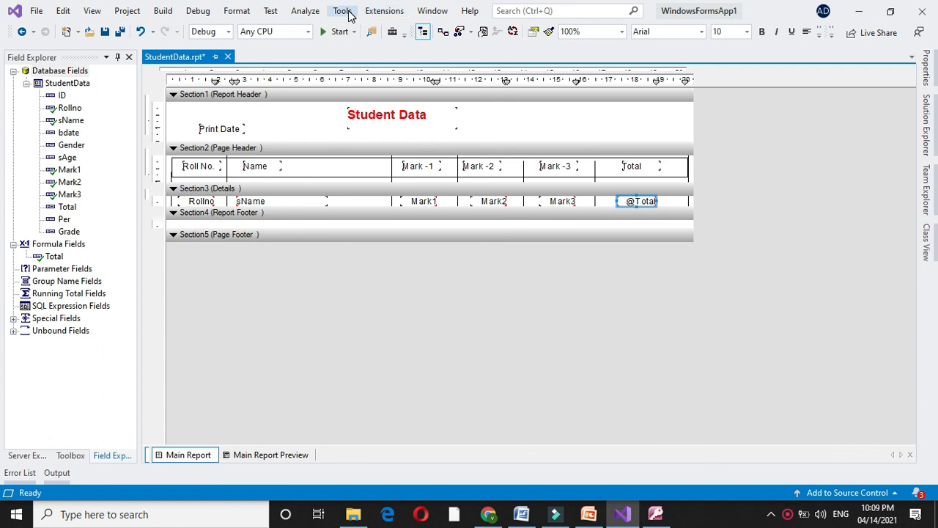
pyautogui.click(384, 11)
pyautogui.moveTo(409, 45)
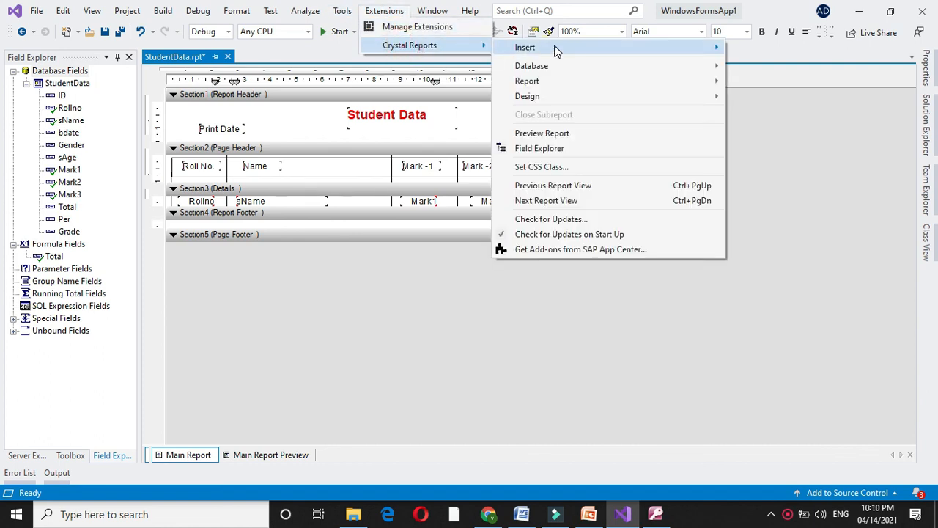
pyautogui.moveTo(718, 55)
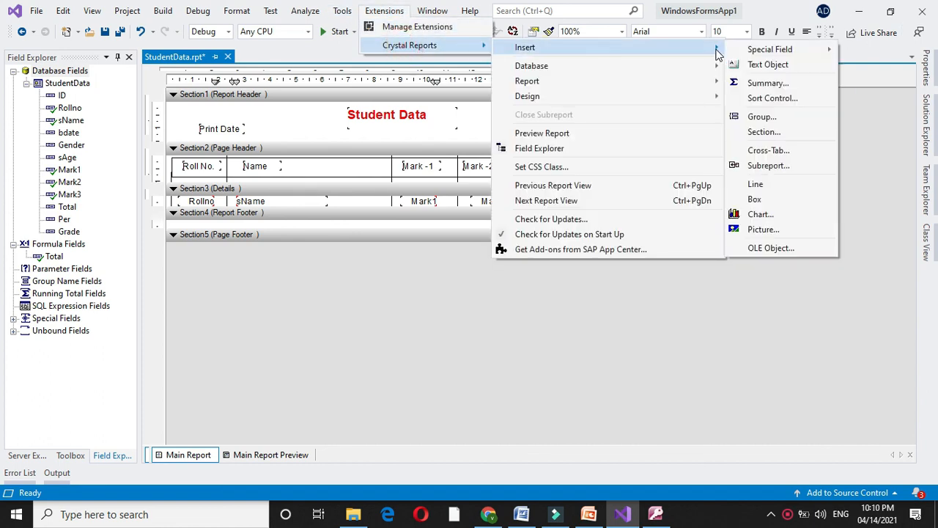
pyautogui.click(759, 189)
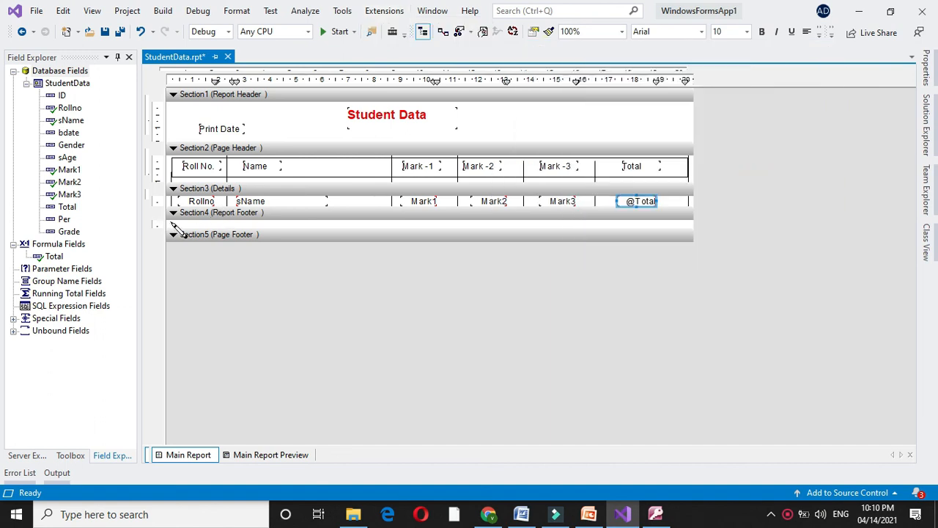
pyautogui.moveTo(172, 223)
pyautogui.mouseDown()
pyautogui.moveTo(411, 247)
pyautogui.moveTo(703, 253)
pyautogui.moveTo(688, 245)
pyautogui.mouseUp()
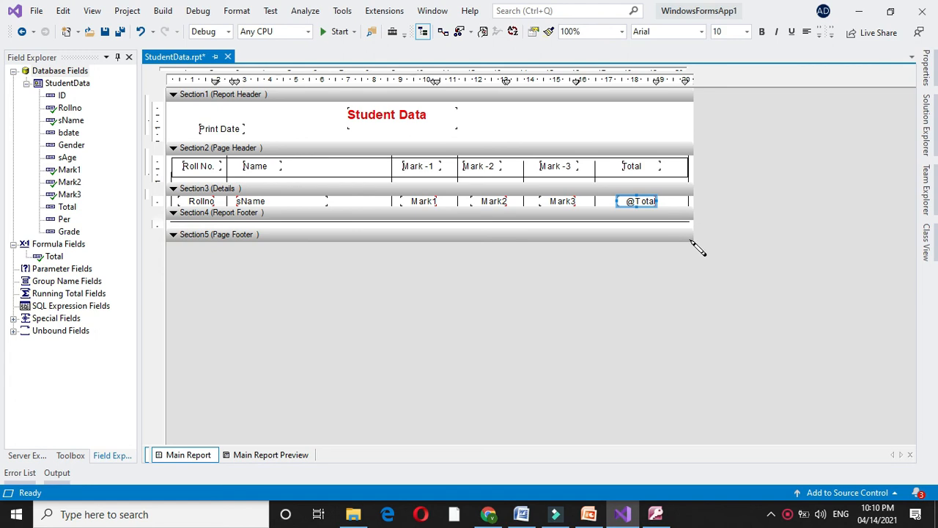
pyautogui.click(289, 452)
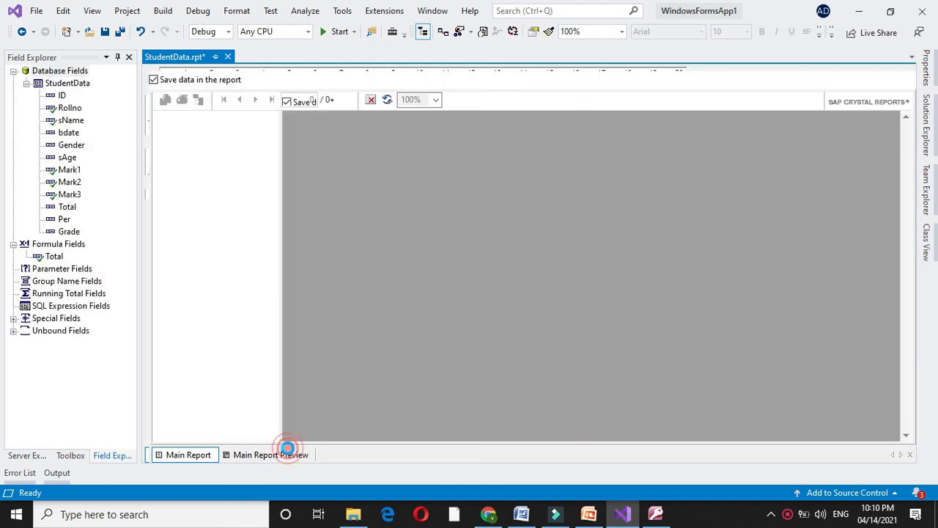